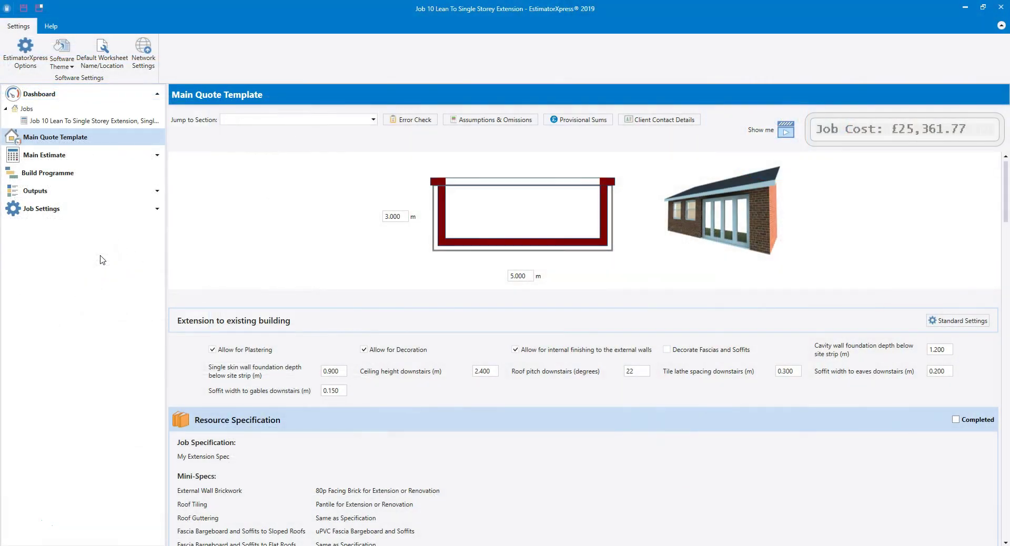
Step: Open the Stage Payments written document from Job 10's Outputs page
click(62, 196)
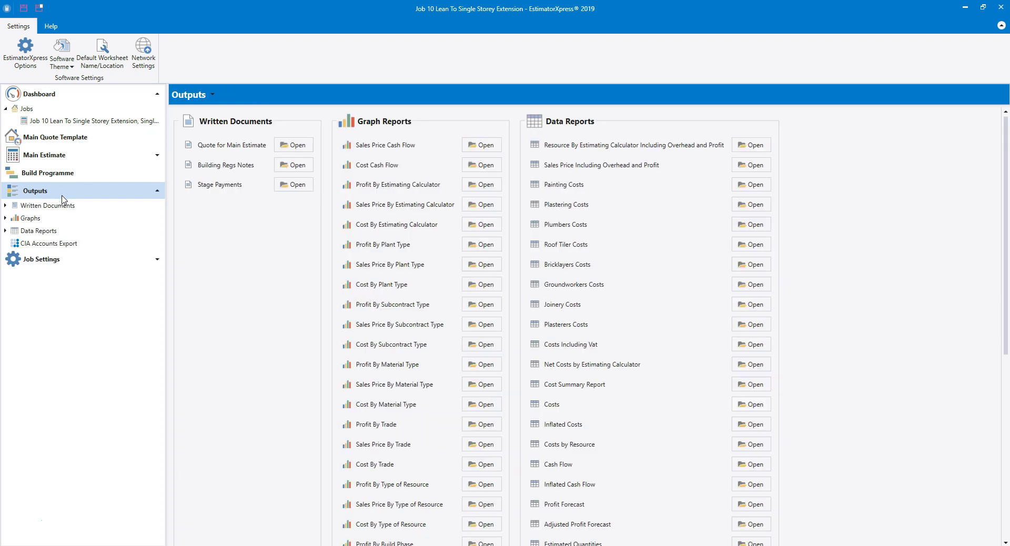
click(106, 220)
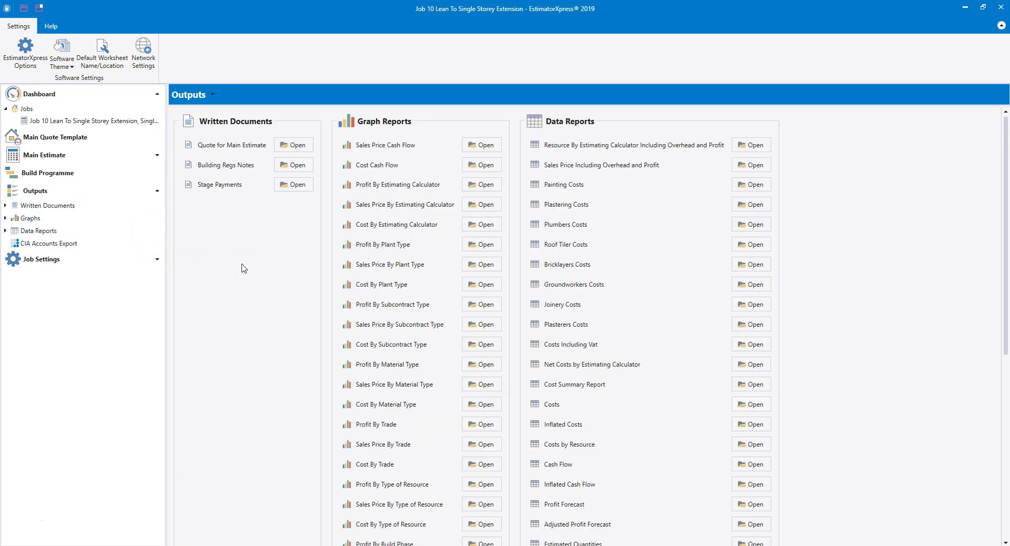
click(243, 260)
click(288, 189)
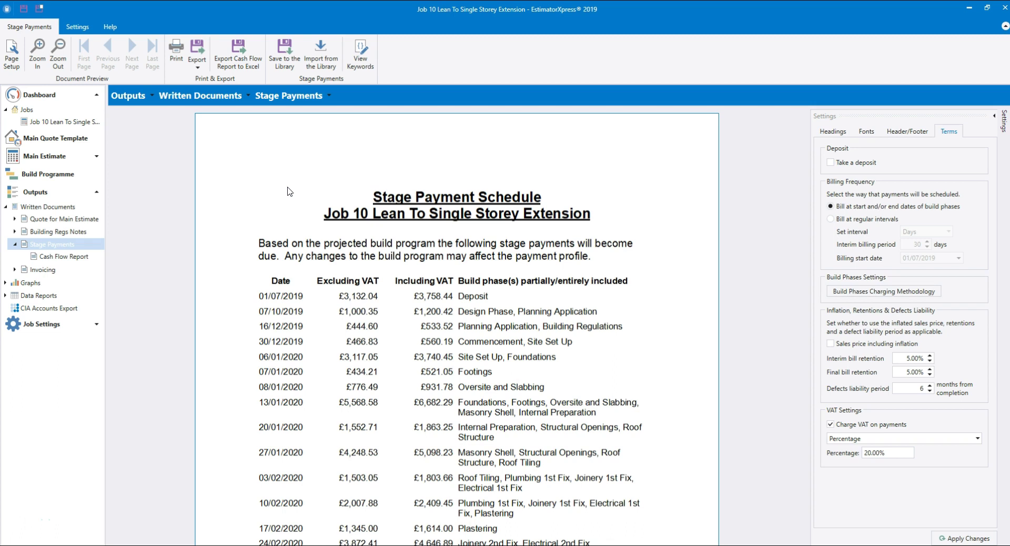
Step: Zoom the Stage Payment Schedule preview in and out to inspect the dated payments
click(37, 71)
click(37, 71)
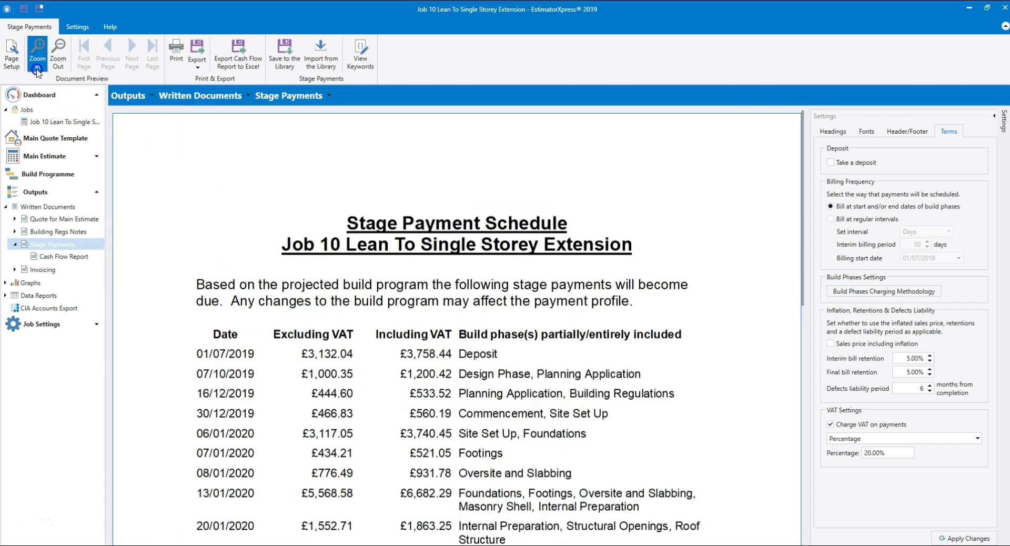
click(37, 71)
click(58, 63)
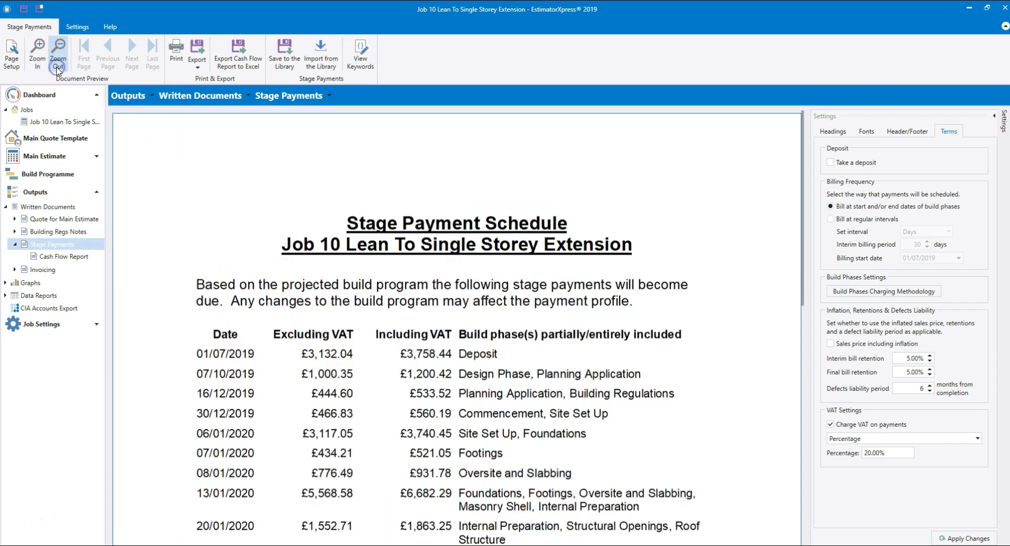
click(58, 63)
click(57, 63)
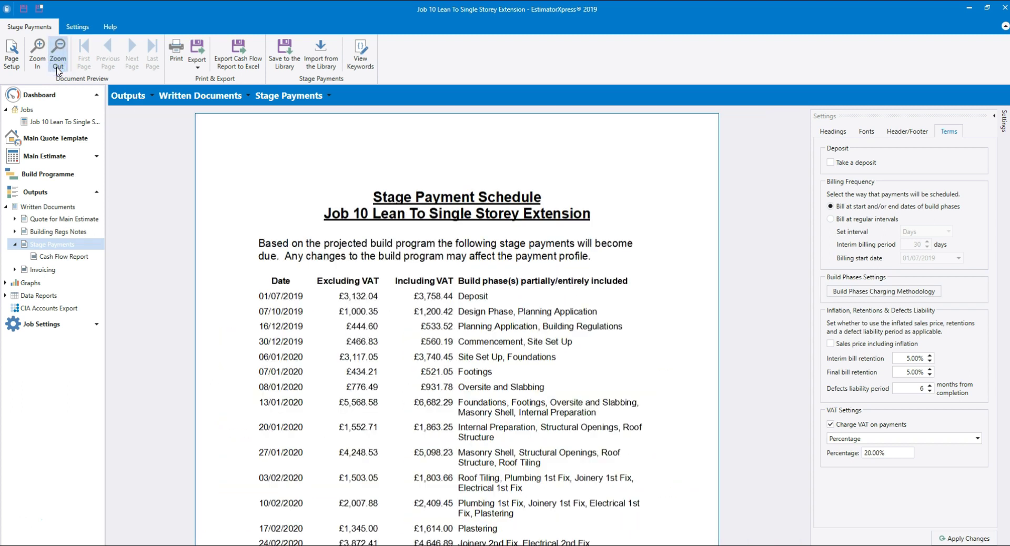
click(241, 182)
click(241, 182)
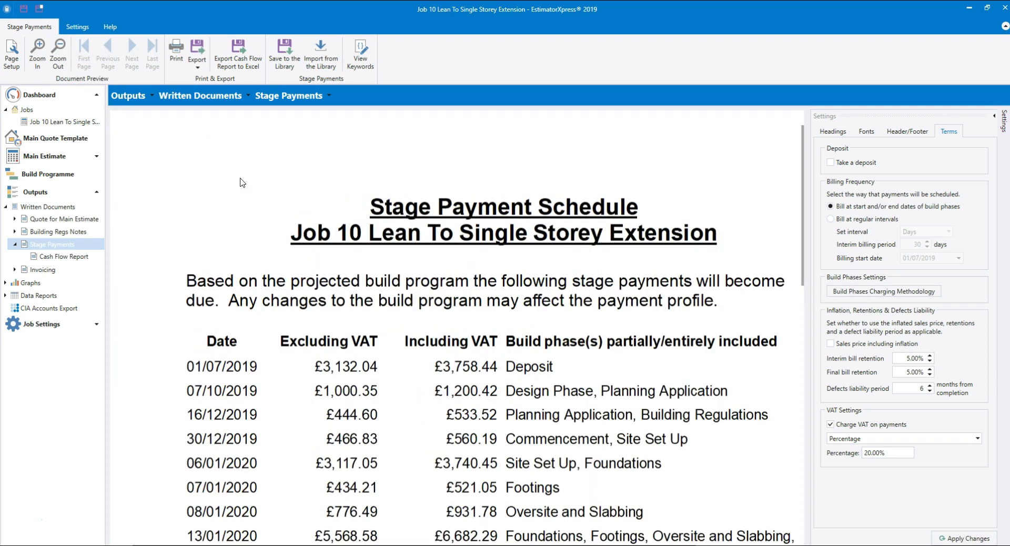
scroll(241, 182, down, 3)
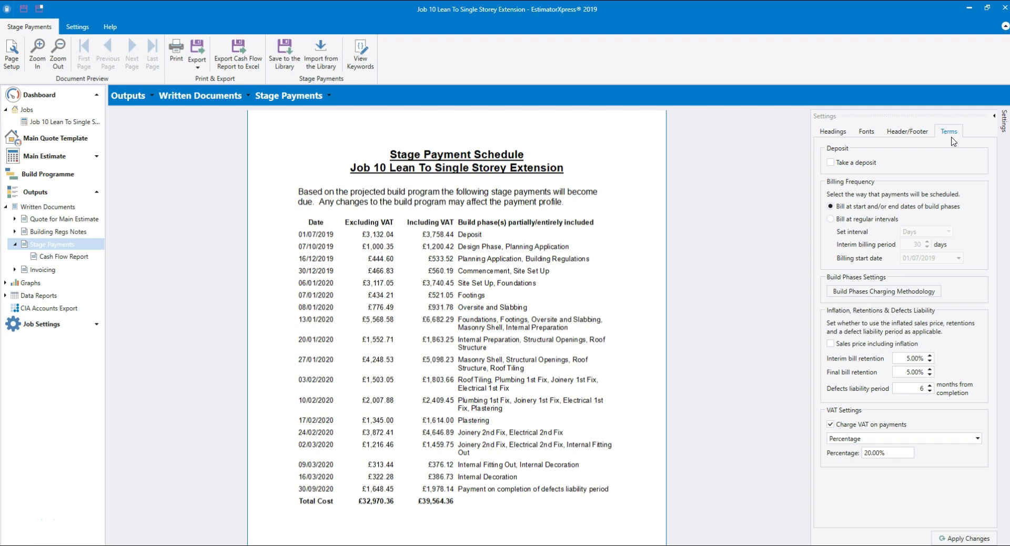
Step: Take a 5.00% deposit dated 01/08/2019 and regenerate the schedule
click(830, 162)
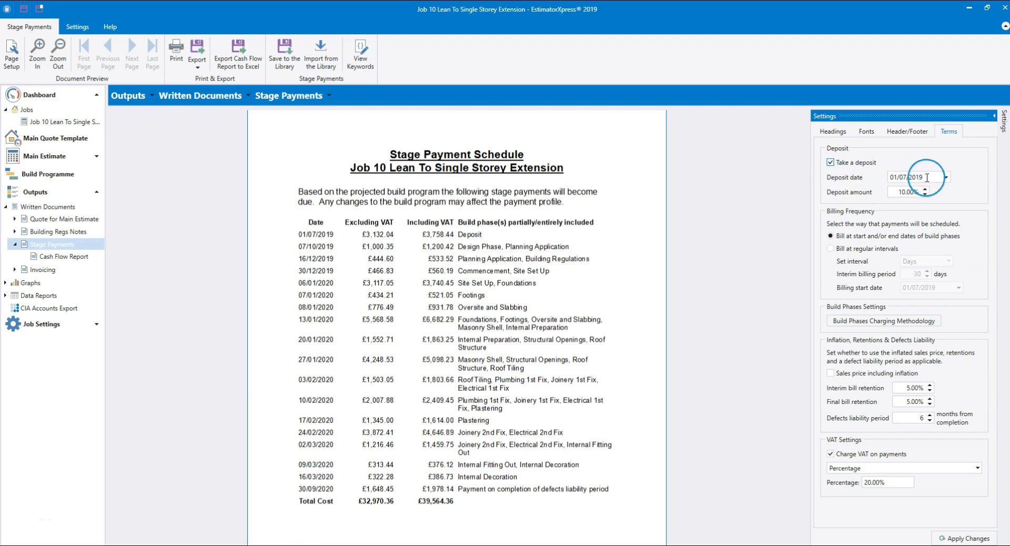
click(948, 180)
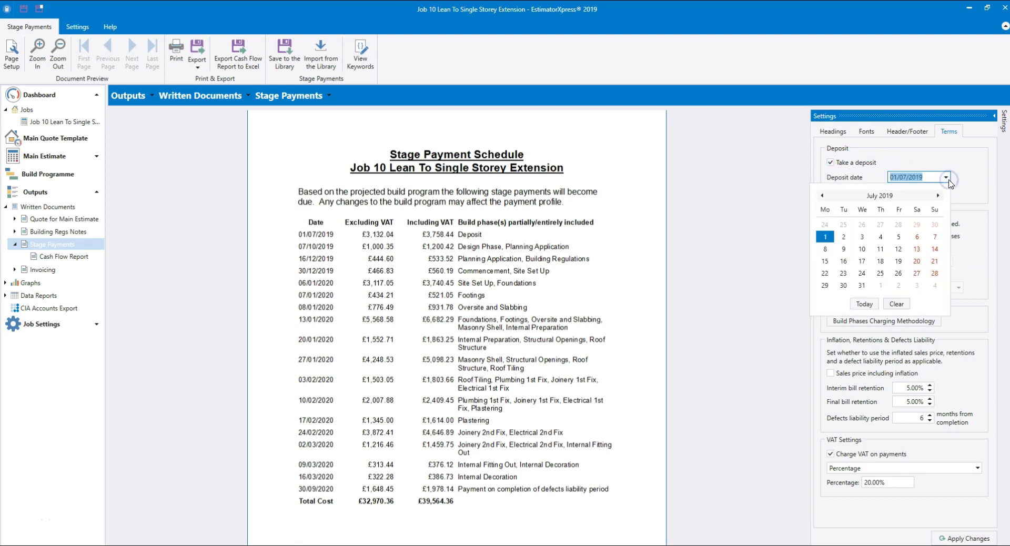
click(939, 198)
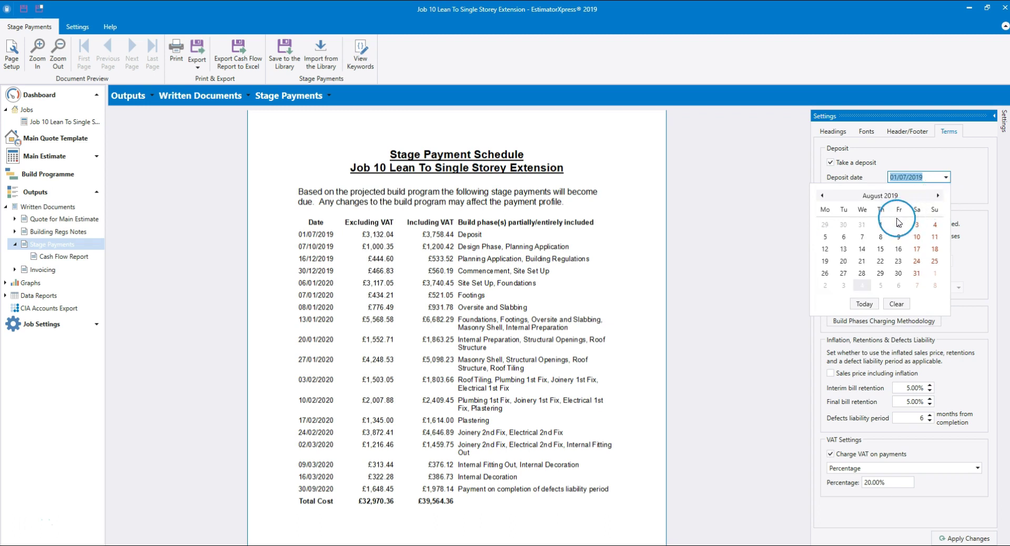
click(881, 226)
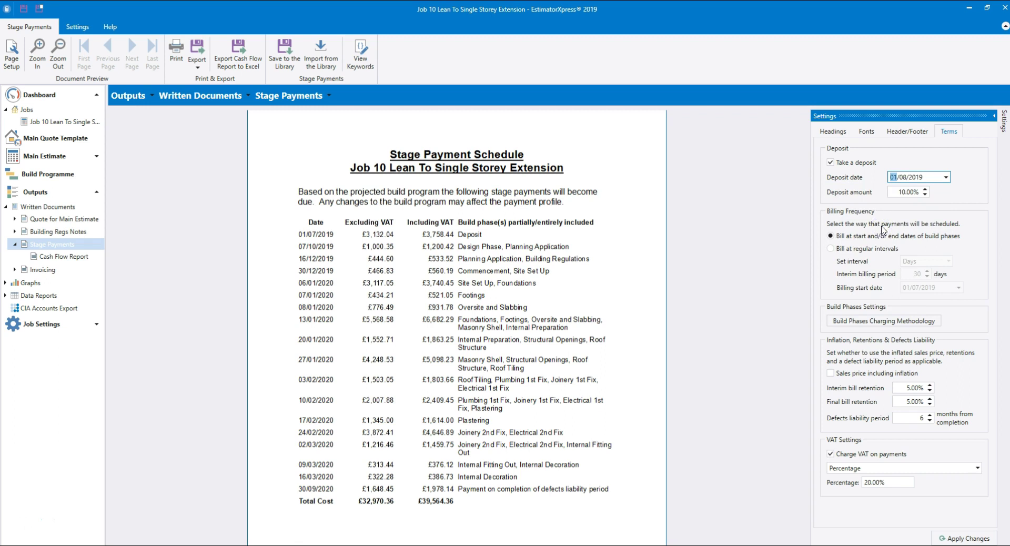
click(925, 194)
click(925, 195)
click(925, 195)
click(925, 195)
click(925, 194)
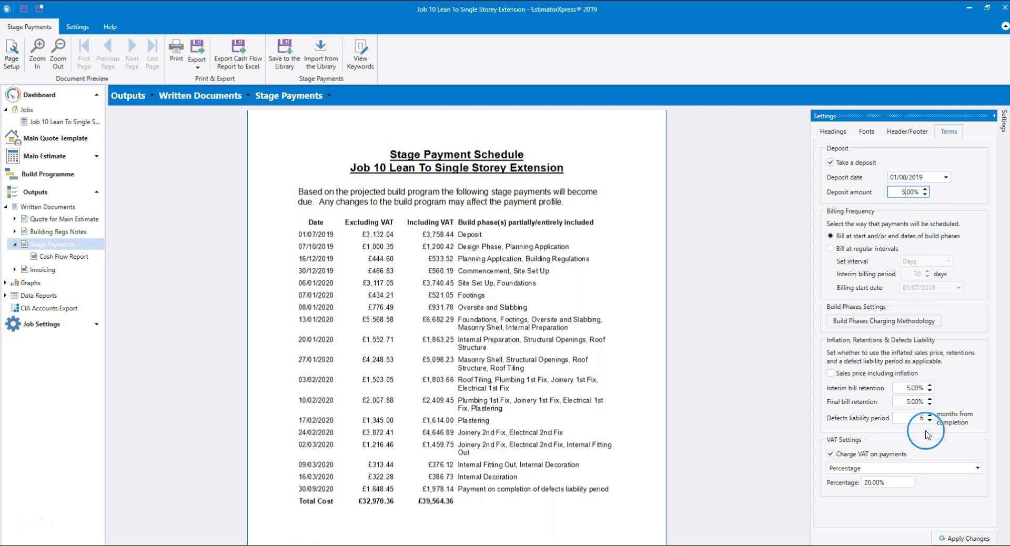
click(964, 537)
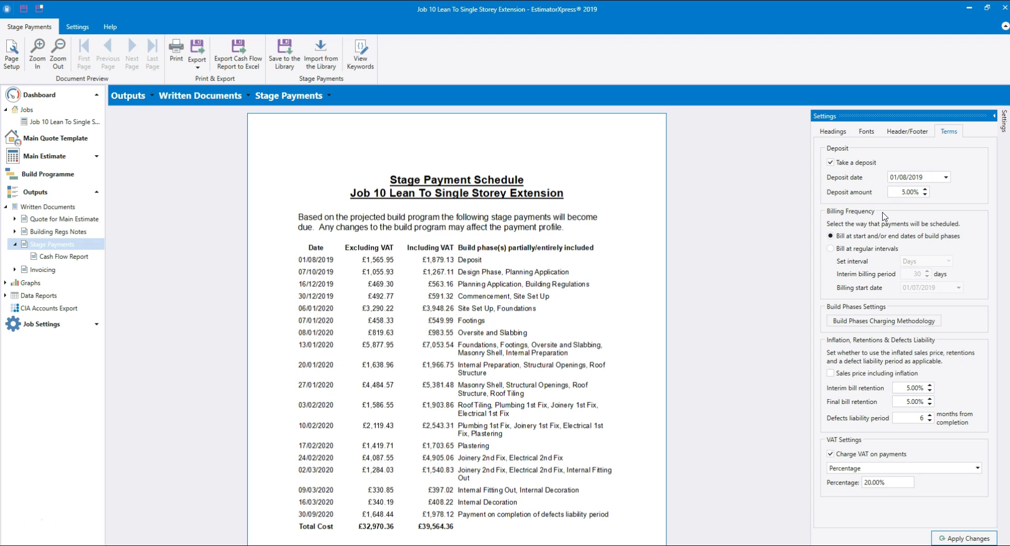
click(856, 237)
Step: Bill Foundations Labour, Plant, Subcontract and Sundry at the phase start date
click(872, 321)
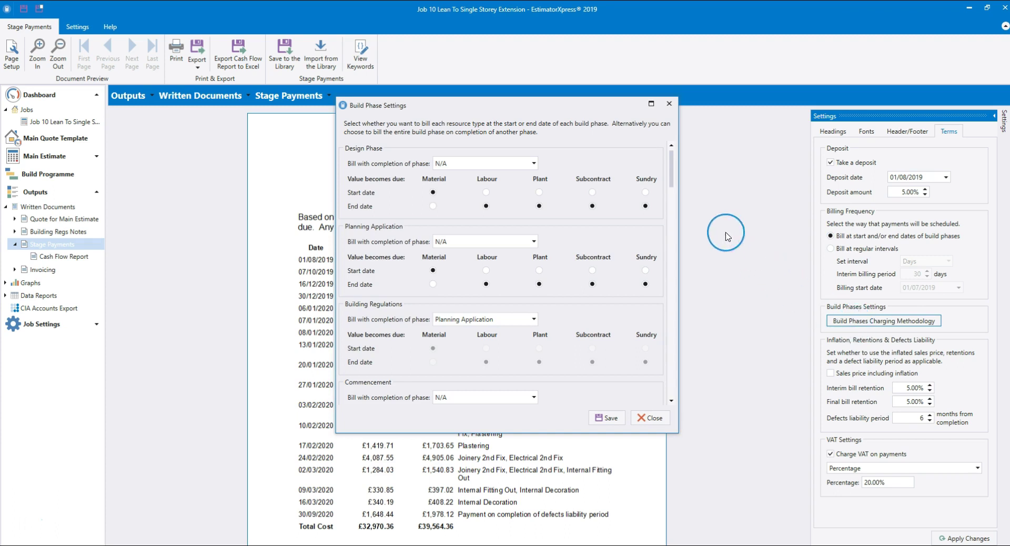
drag(671, 172, 674, 226)
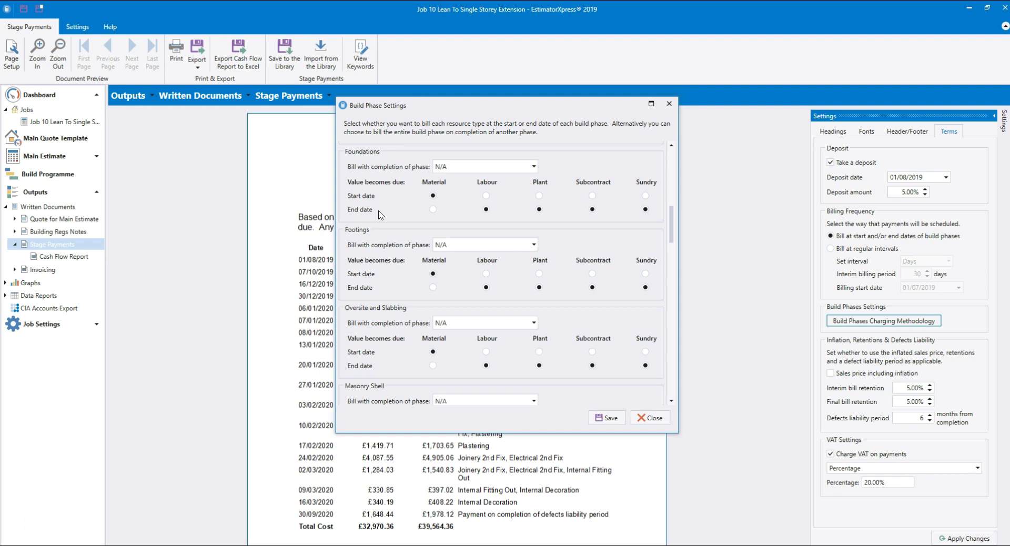
click(486, 196)
click(539, 195)
click(592, 196)
click(645, 195)
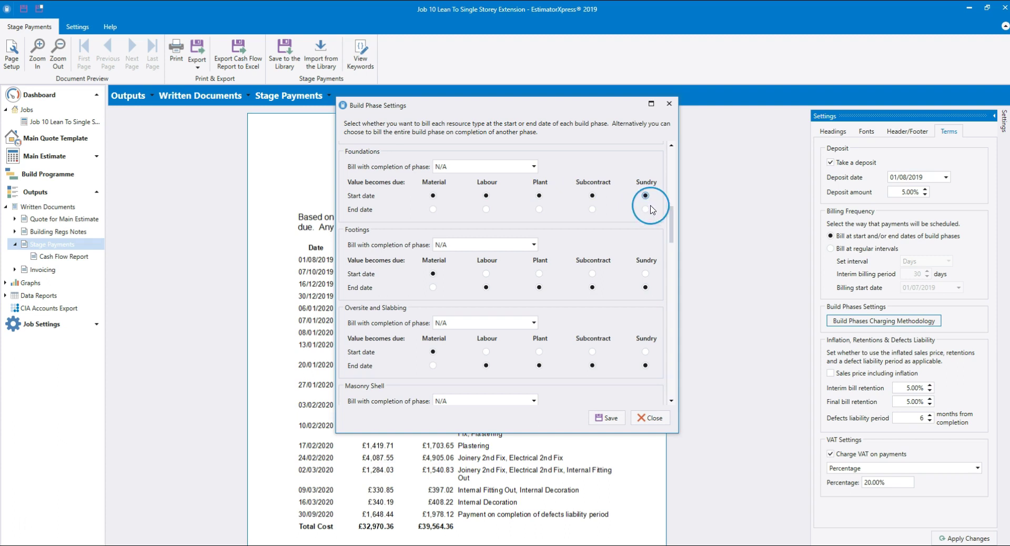
click(671, 228)
drag(672, 231, 672, 171)
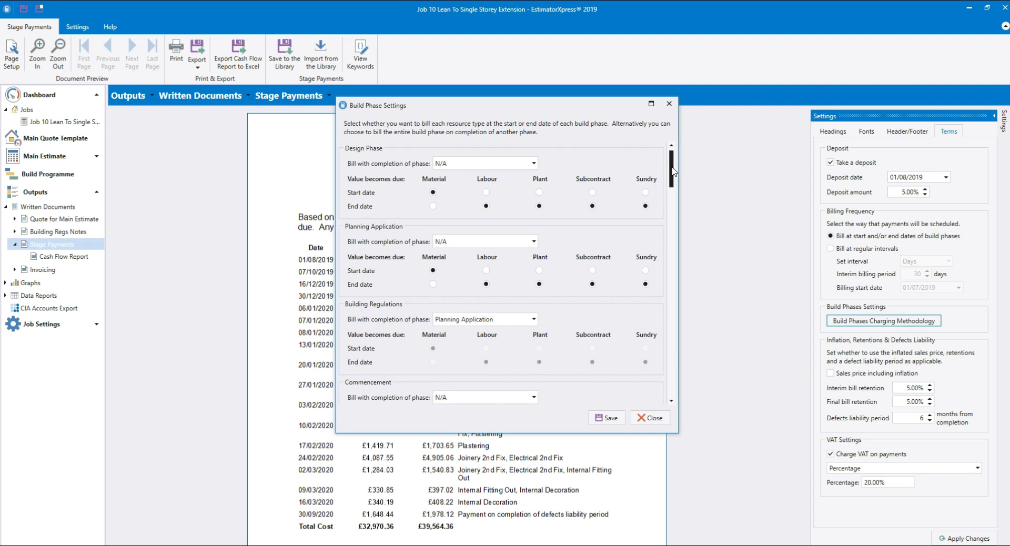
click(666, 173)
Step: Keep Building Regulations billed with completion of Planning Application
click(533, 320)
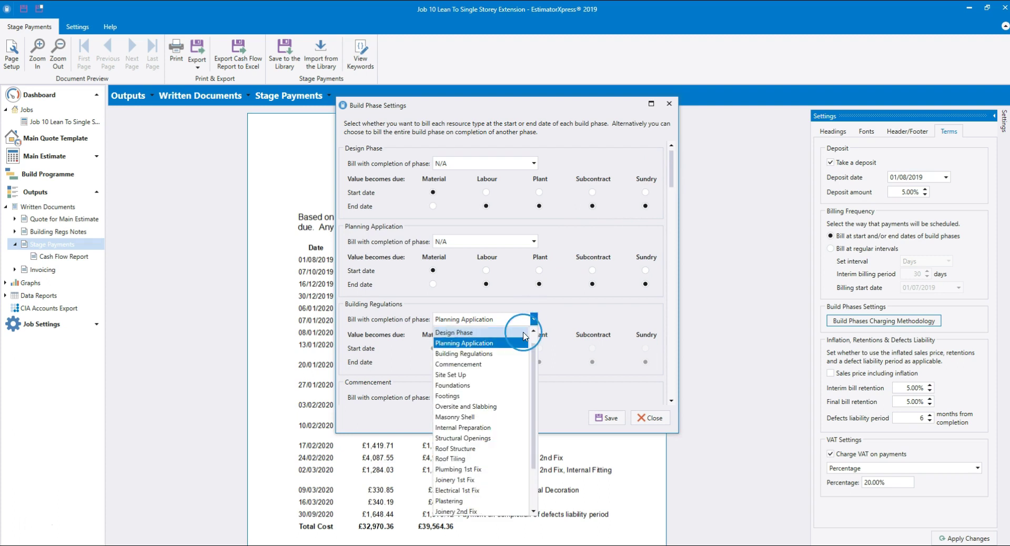
click(515, 339)
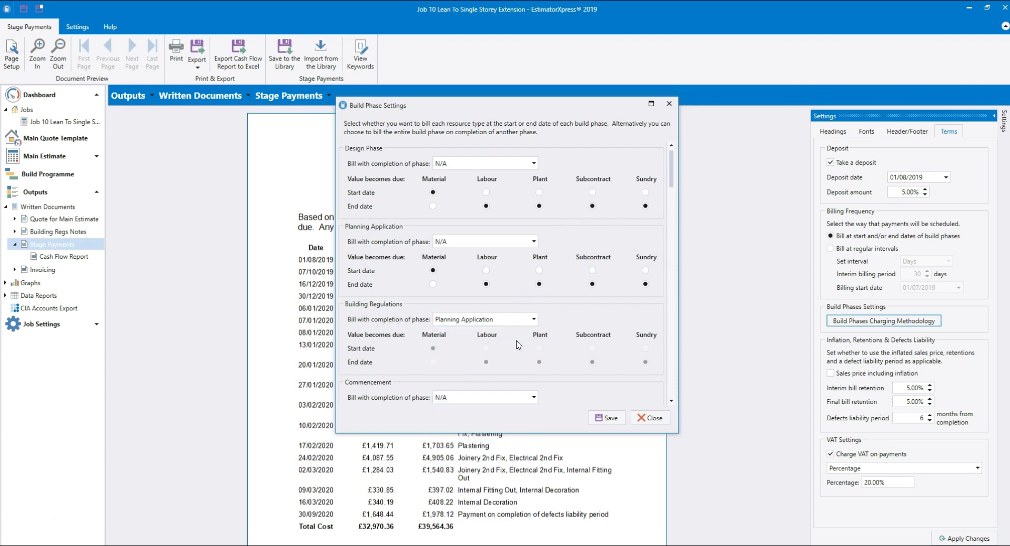
click(534, 164)
Step: Bill Design Phase with Planning Application, regenerate, and switch to regular-interval billing
click(507, 198)
click(605, 417)
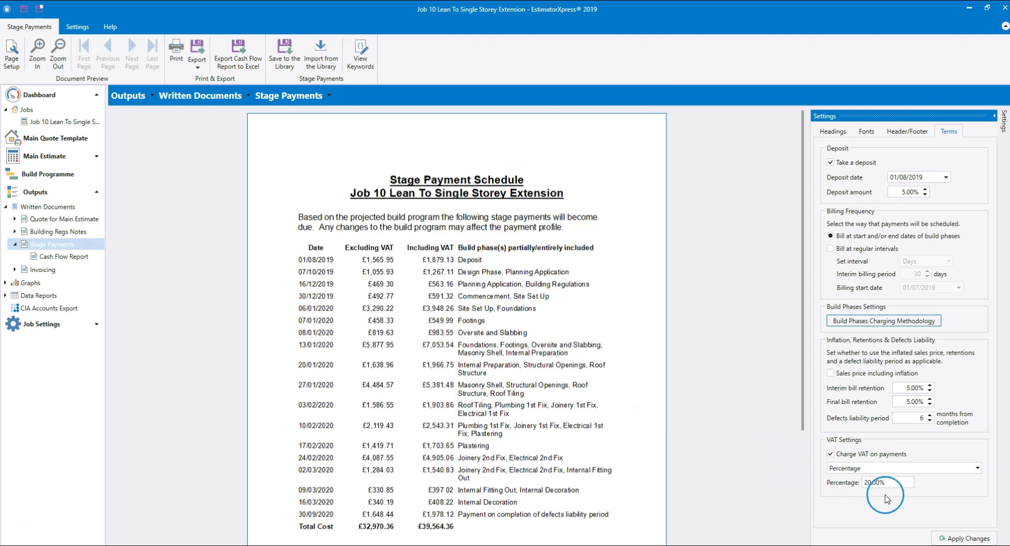
click(955, 537)
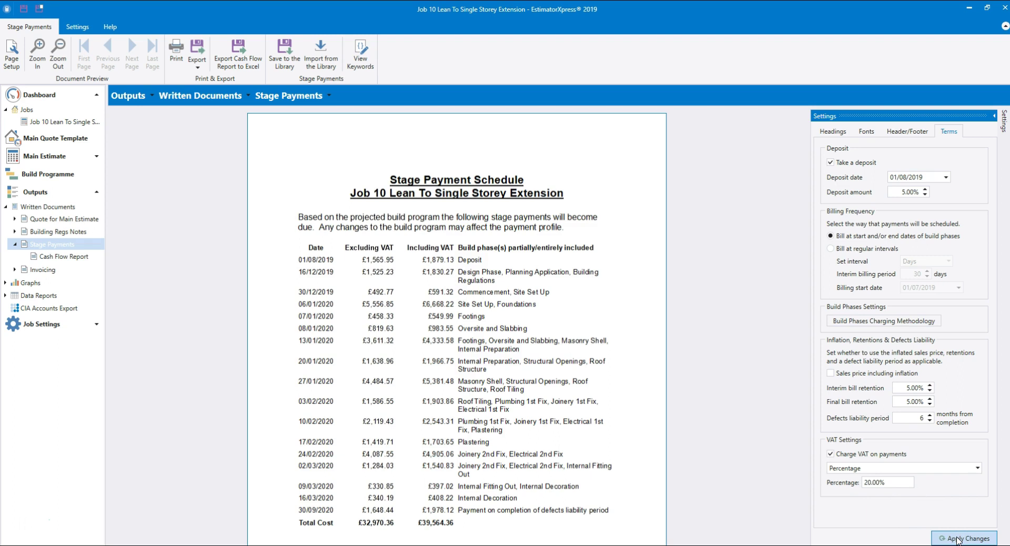
click(956, 539)
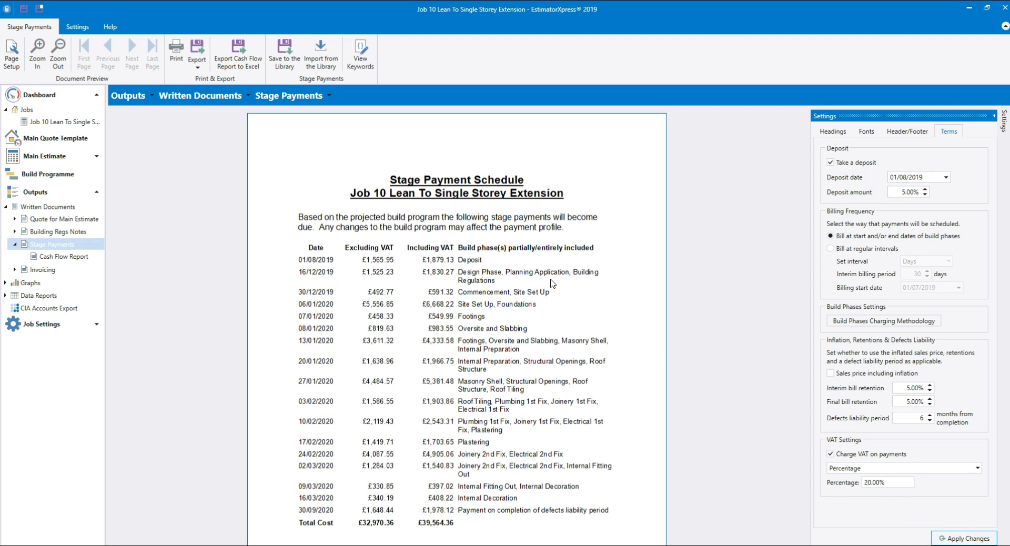
click(861, 250)
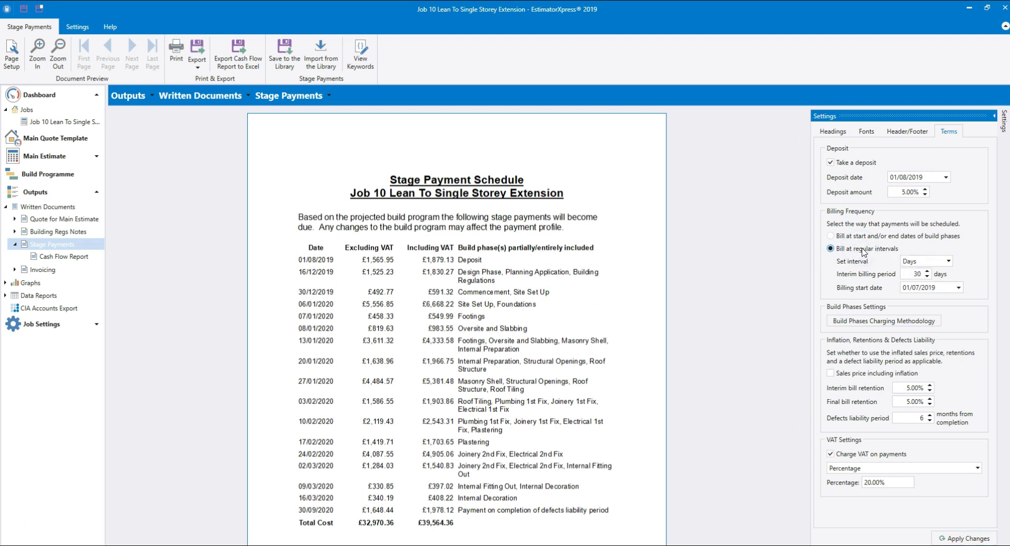
Step: Keep intervals in Days, start billing 01/08/2019, then return to build-phase date billing
click(948, 261)
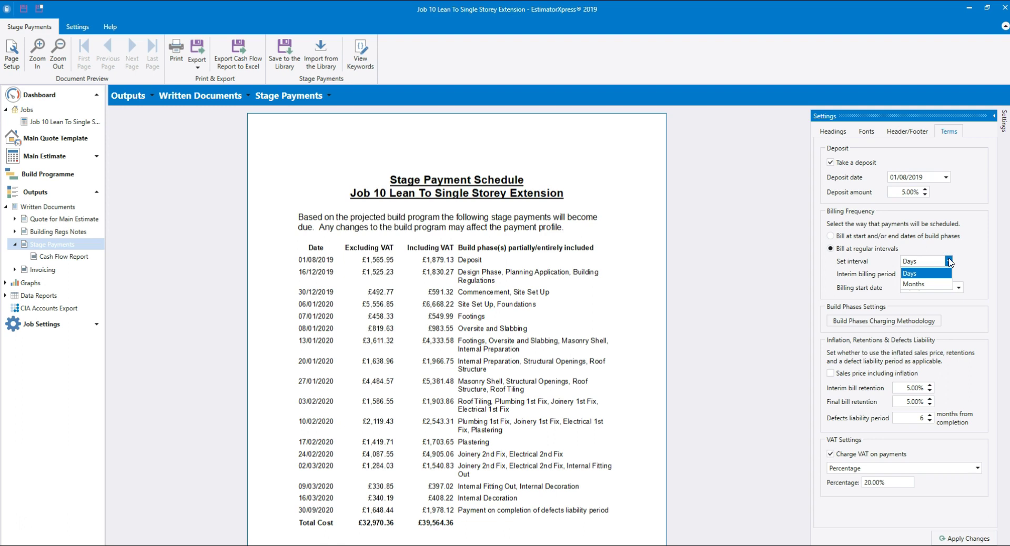
click(941, 273)
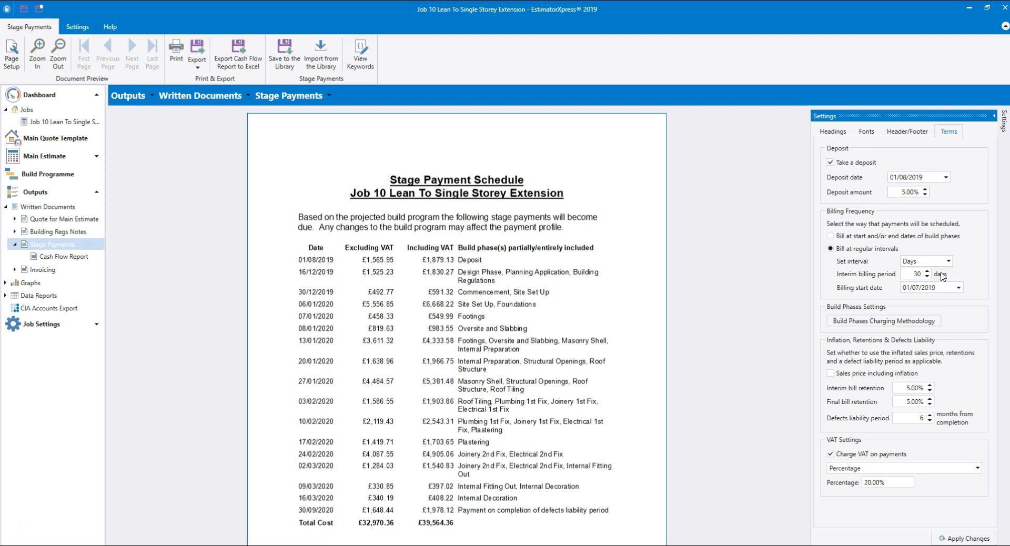
click(919, 281)
click(958, 287)
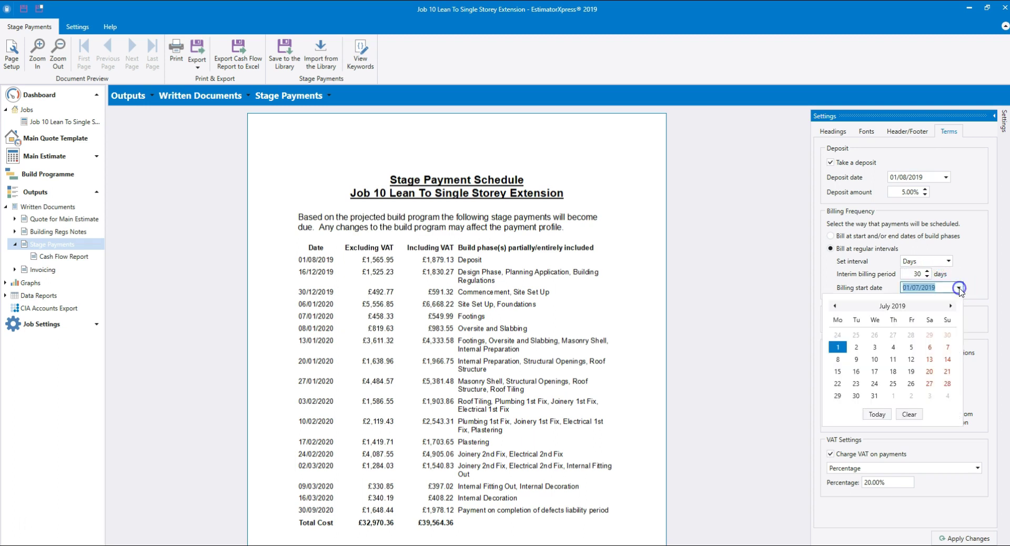
click(951, 306)
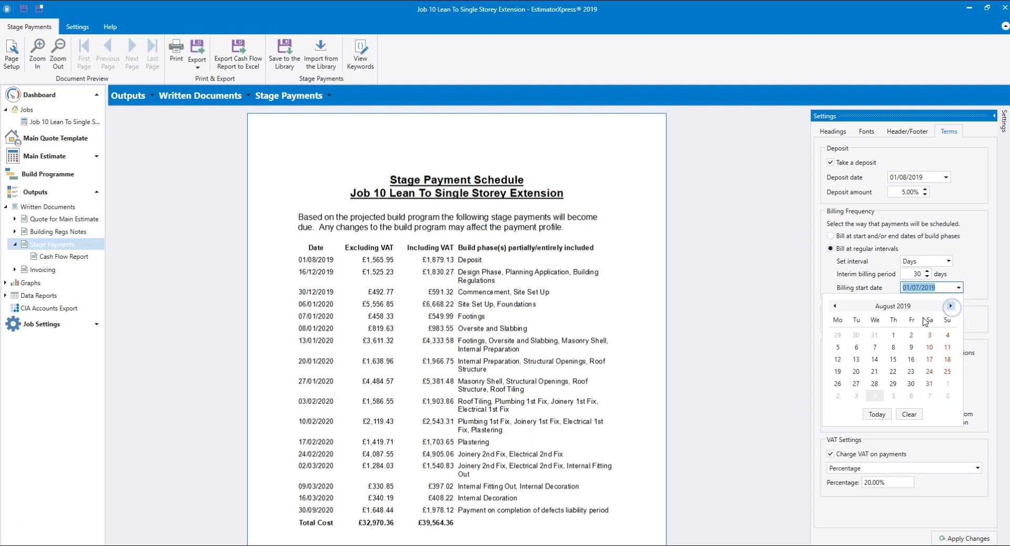
click(893, 335)
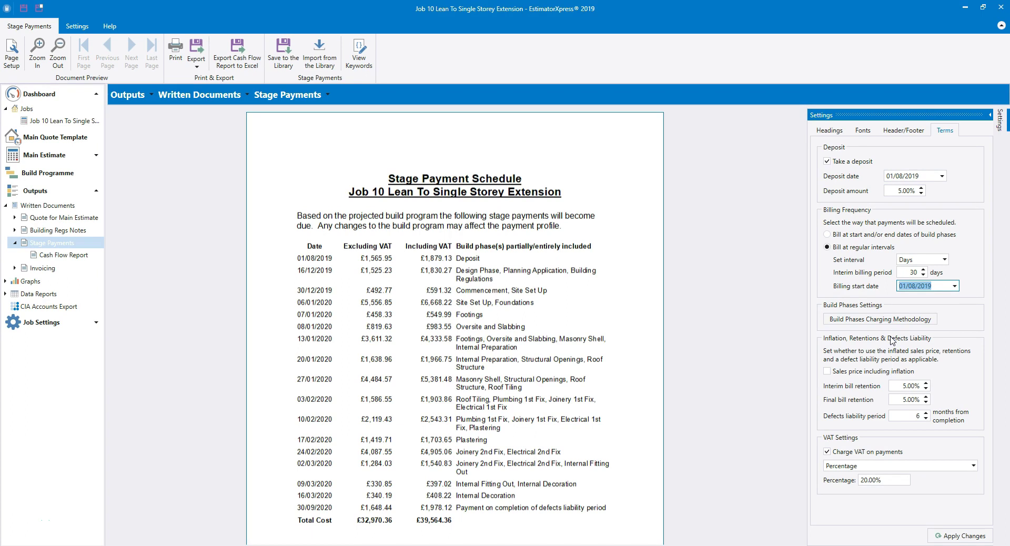
click(875, 235)
Step: Regenerate with build-phase date billing and price the schedule using sales price including inflation
click(894, 412)
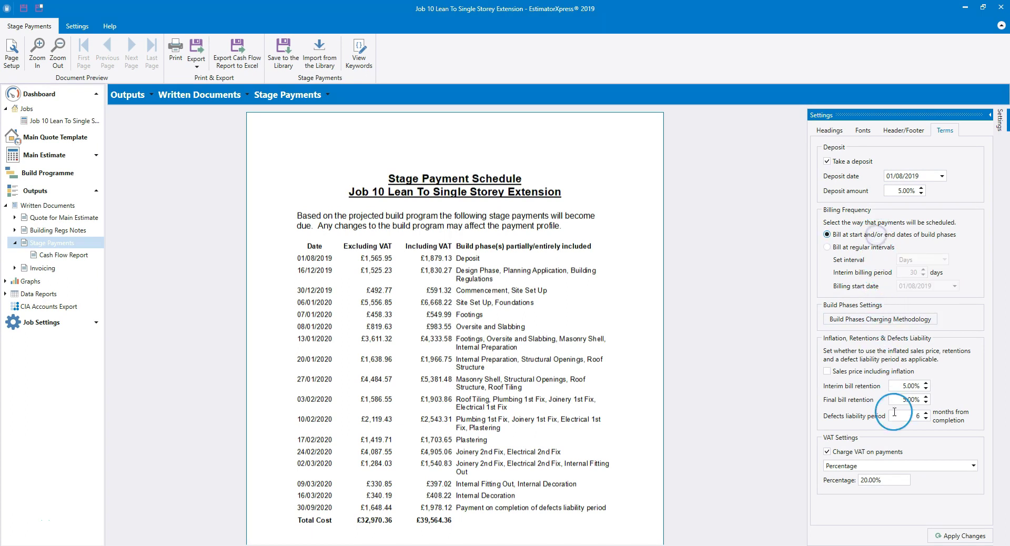
click(959, 536)
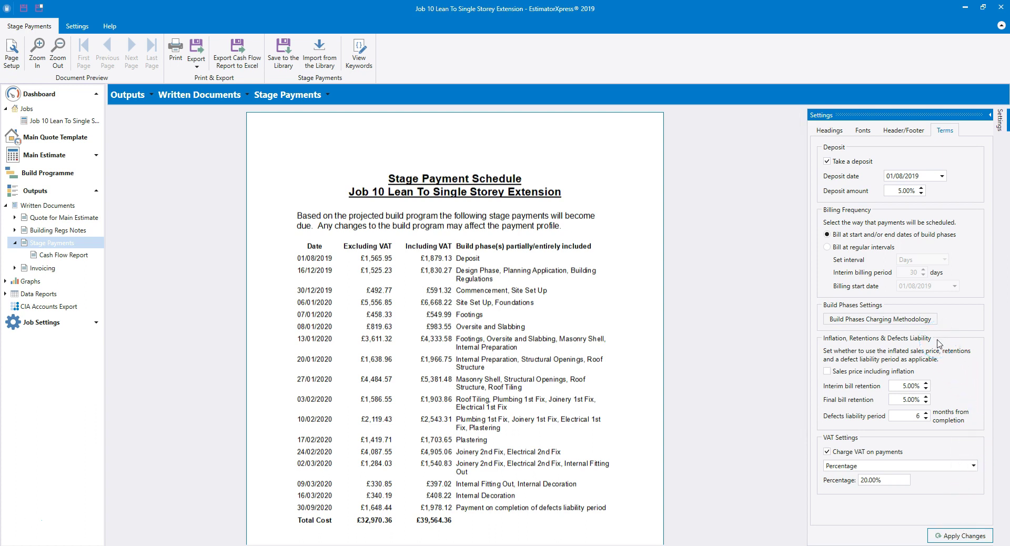
click(920, 375)
click(827, 372)
drag(827, 374, 935, 390)
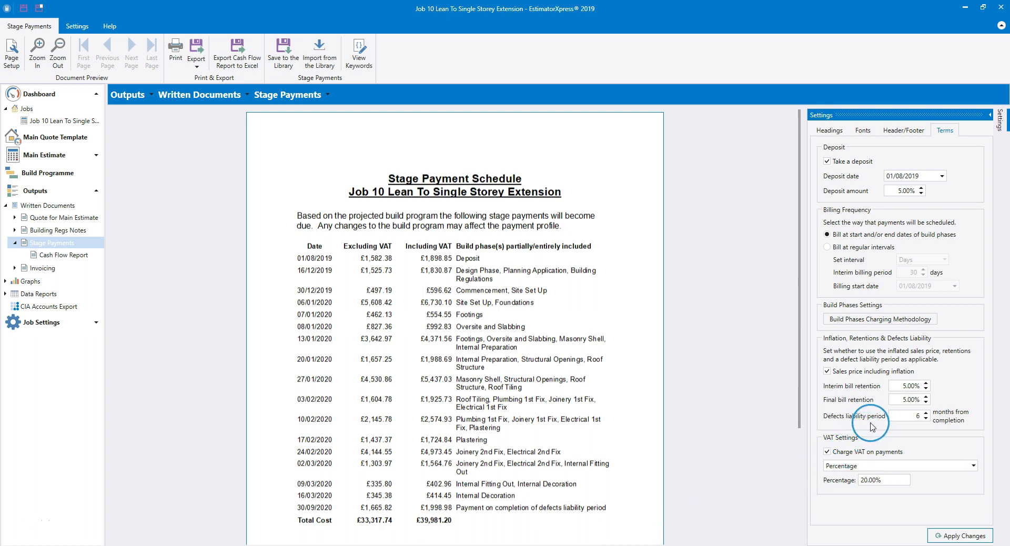
Step: Raise the defects liability period to 11 months
click(925, 413)
click(925, 414)
click(925, 413)
click(925, 413)
click(925, 413)
click(925, 413)
Step: Apply a 12-month defects liability period and keep VAT as a 20.00% percentage
click(958, 536)
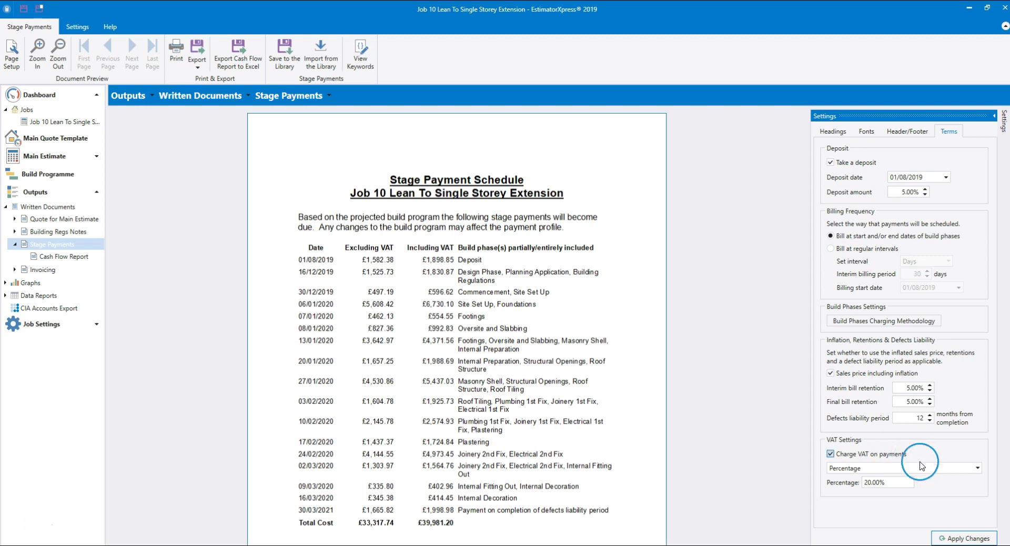
click(893, 482)
click(976, 468)
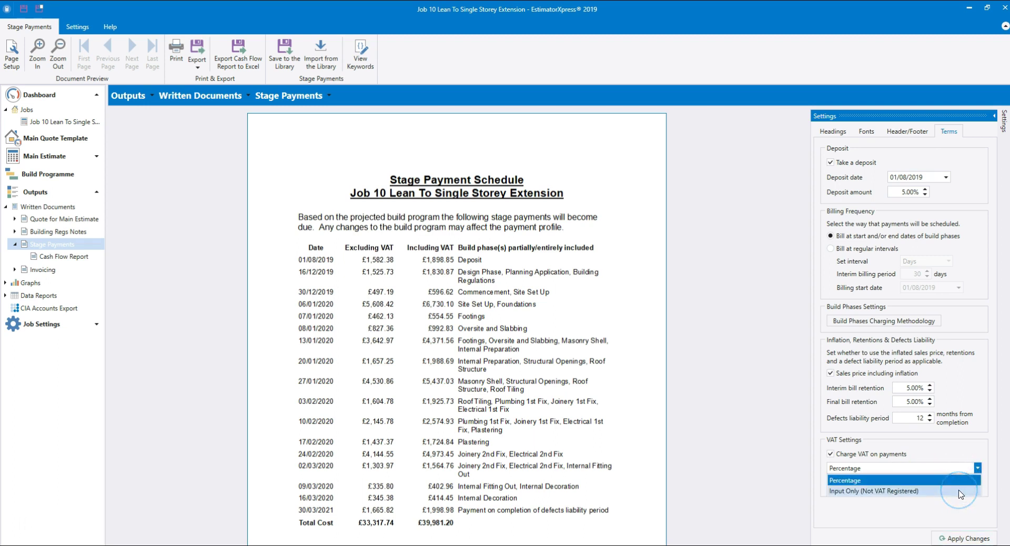
click(992, 470)
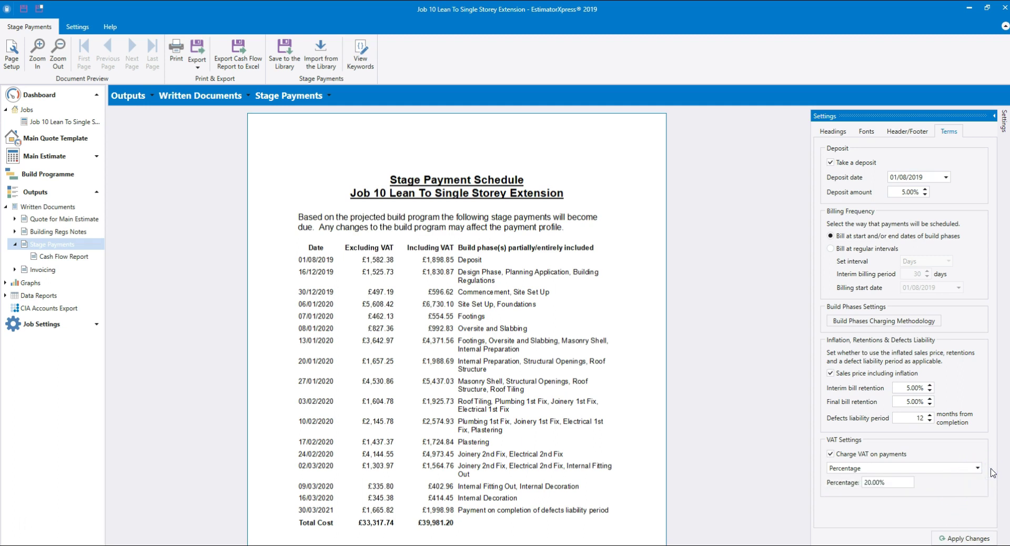
click(965, 538)
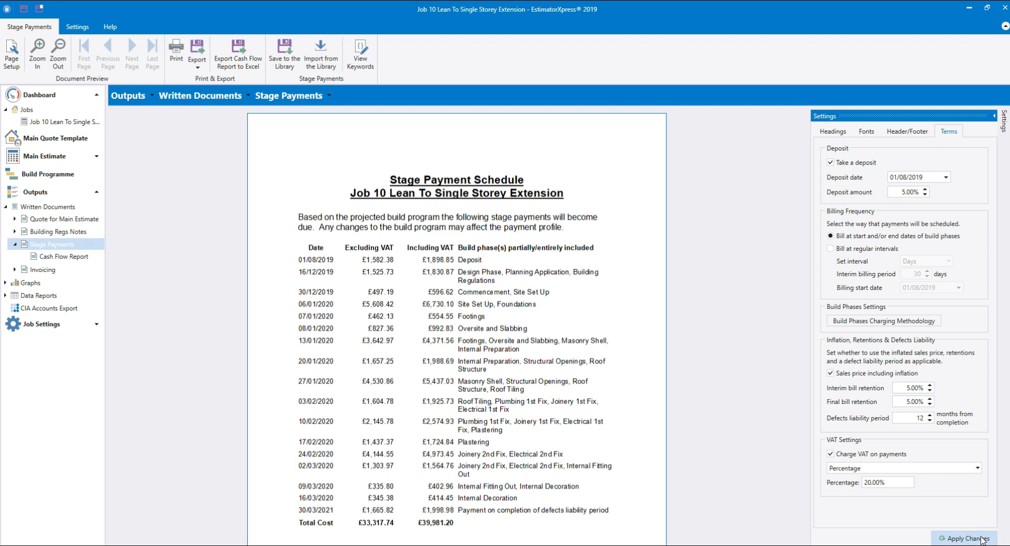
Step: Open Job 10's Cash Flow Report and show its Cash Flow Report settings tab
click(64, 256)
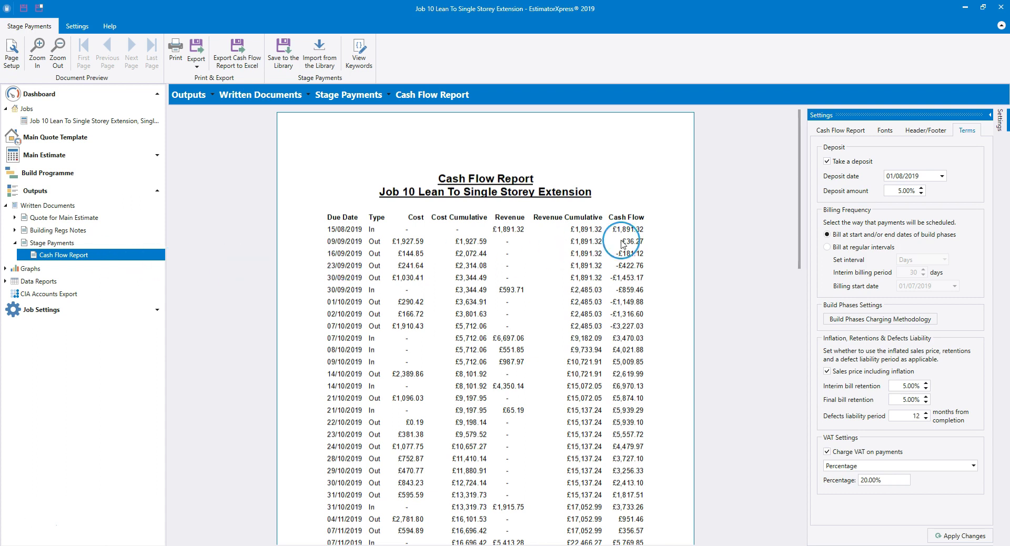
click(863, 132)
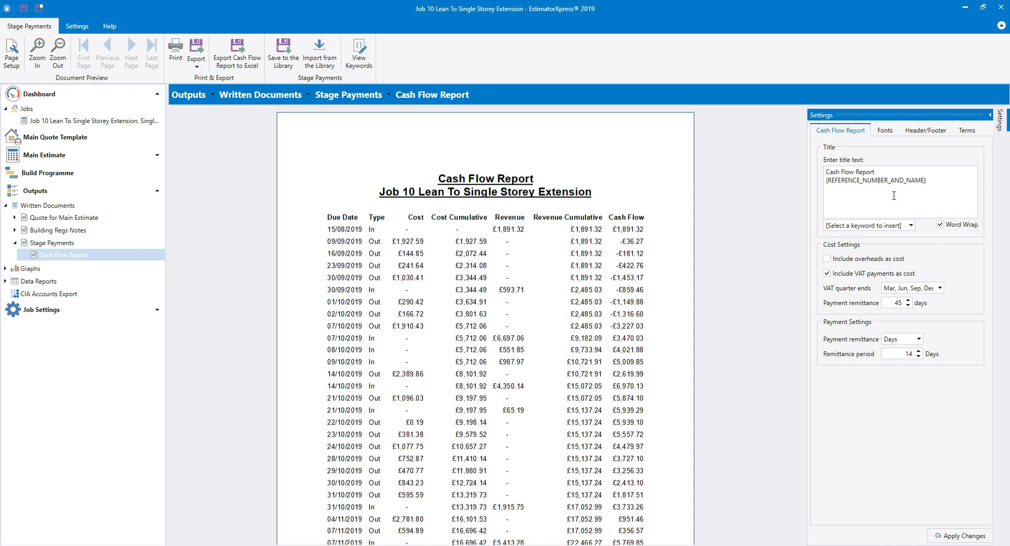
Step: Browse the title keyword list and report settings without inserting anything
click(910, 226)
click(911, 225)
click(904, 256)
click(914, 260)
click(924, 266)
Step: Set VAT quarter ends to Apr, Jul, Oct, Jan and regenerate the cash flow report
click(938, 287)
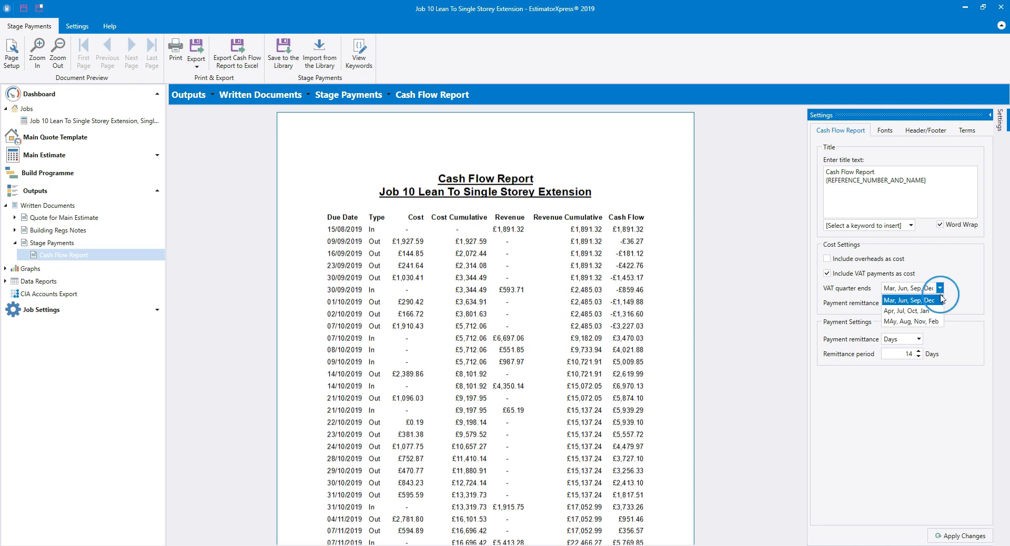
click(939, 311)
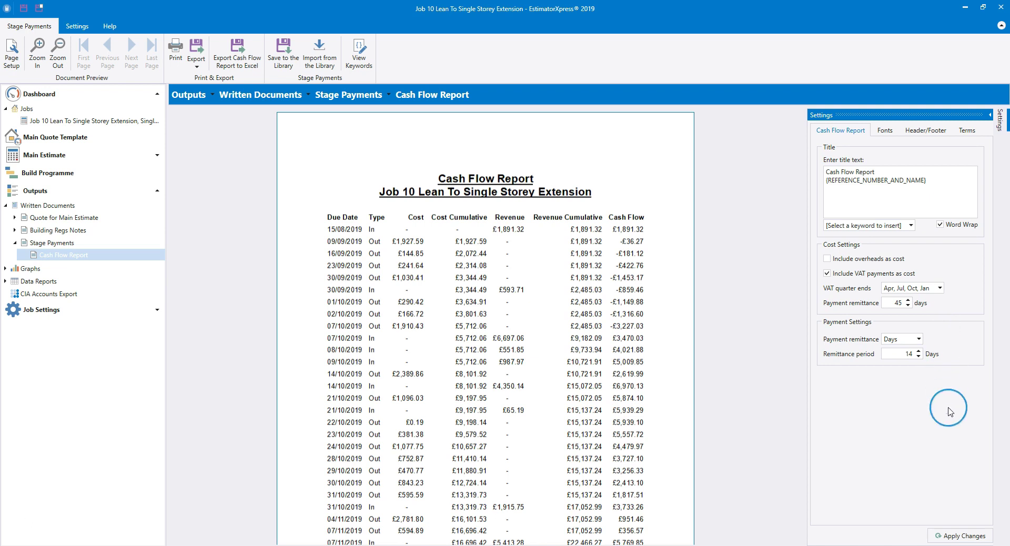
click(963, 537)
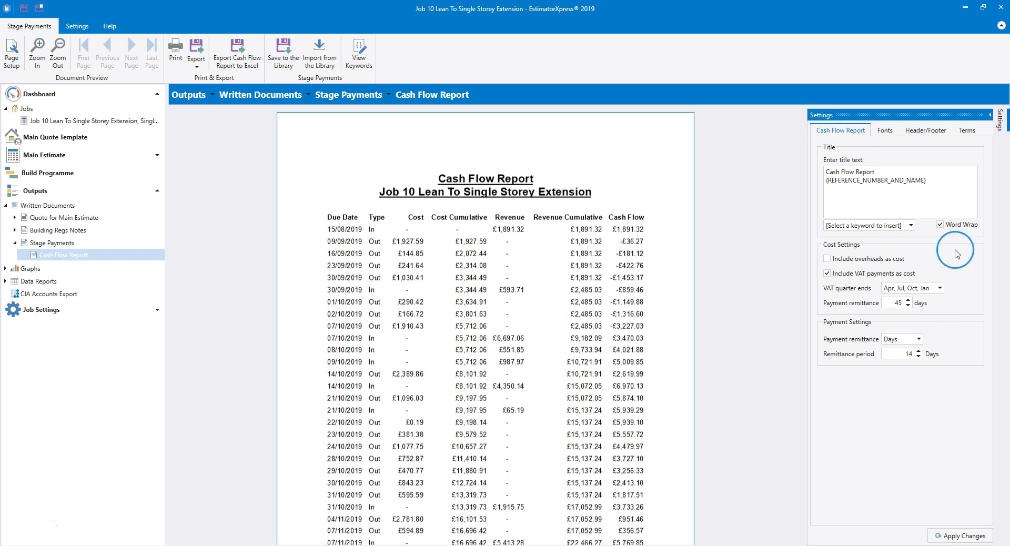
click(967, 131)
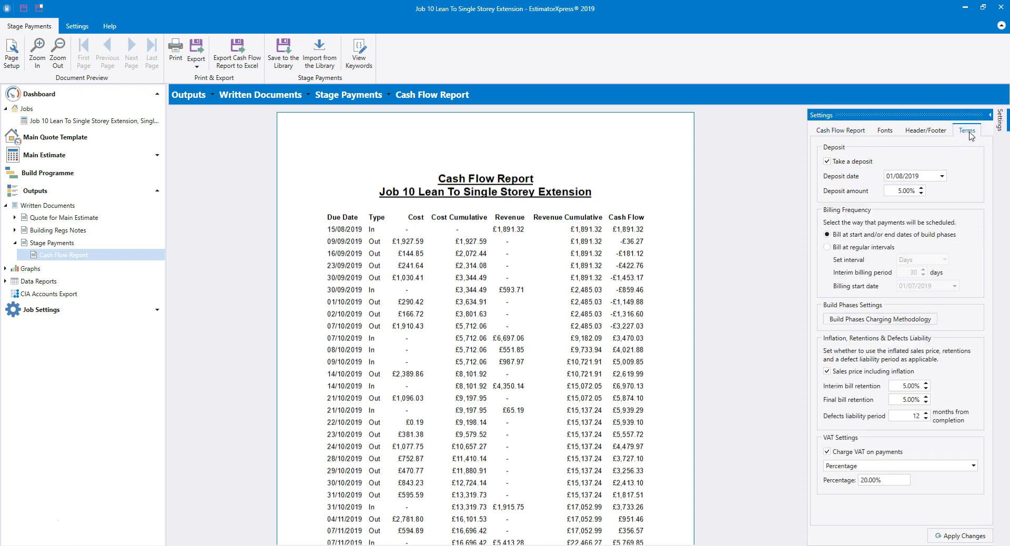
Step: Raise the deposit to 10.00% on the Terms tab and apply it to regenerate the cash flow report
click(968, 136)
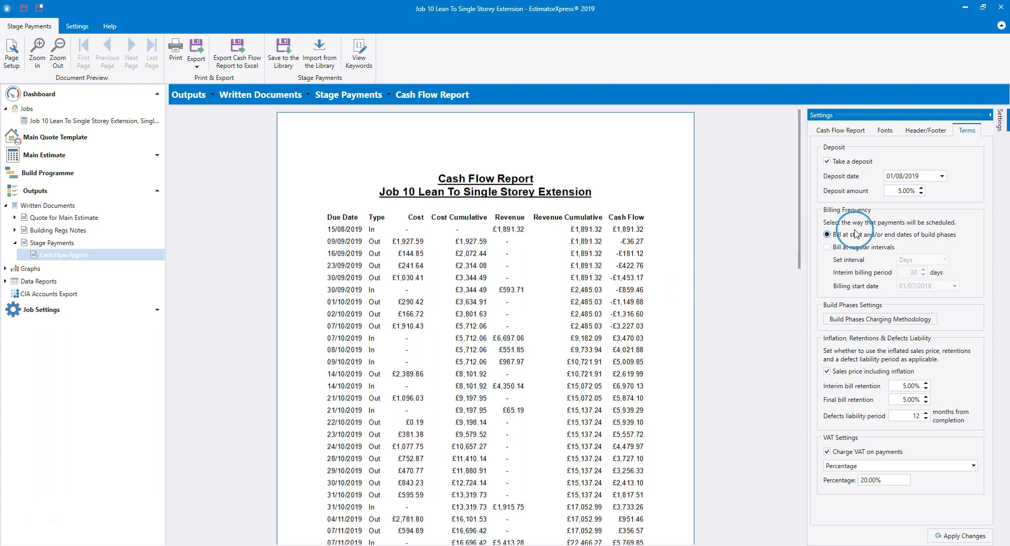
click(920, 188)
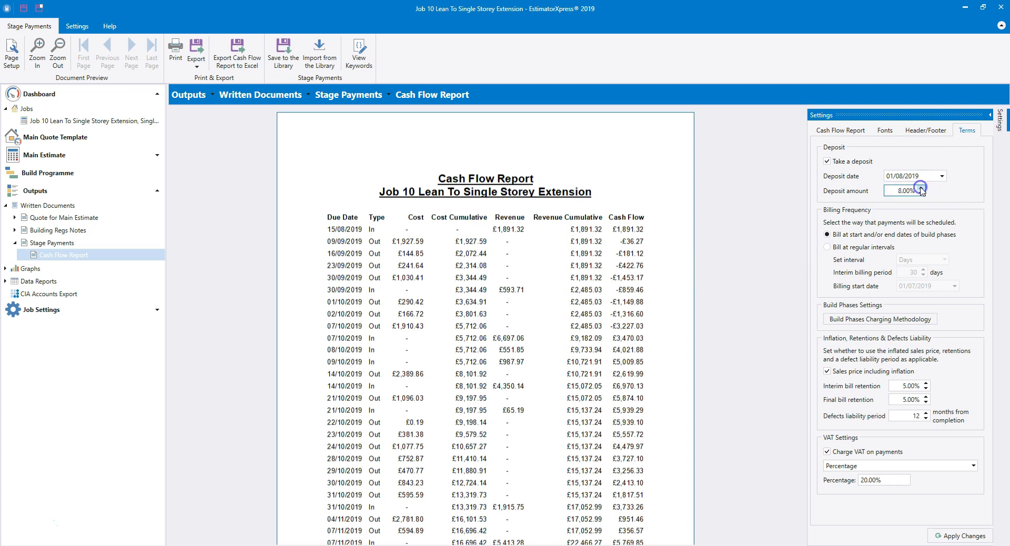
click(961, 536)
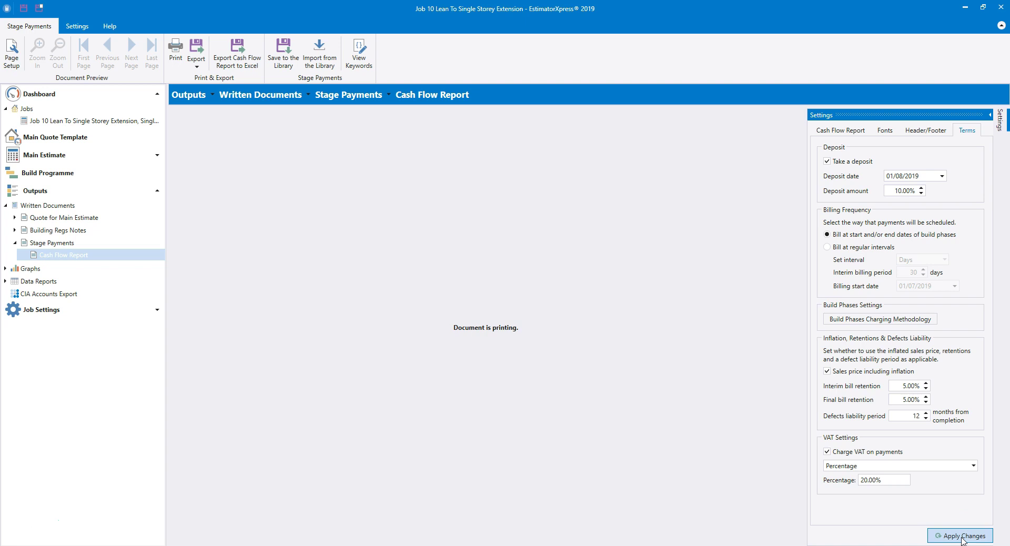